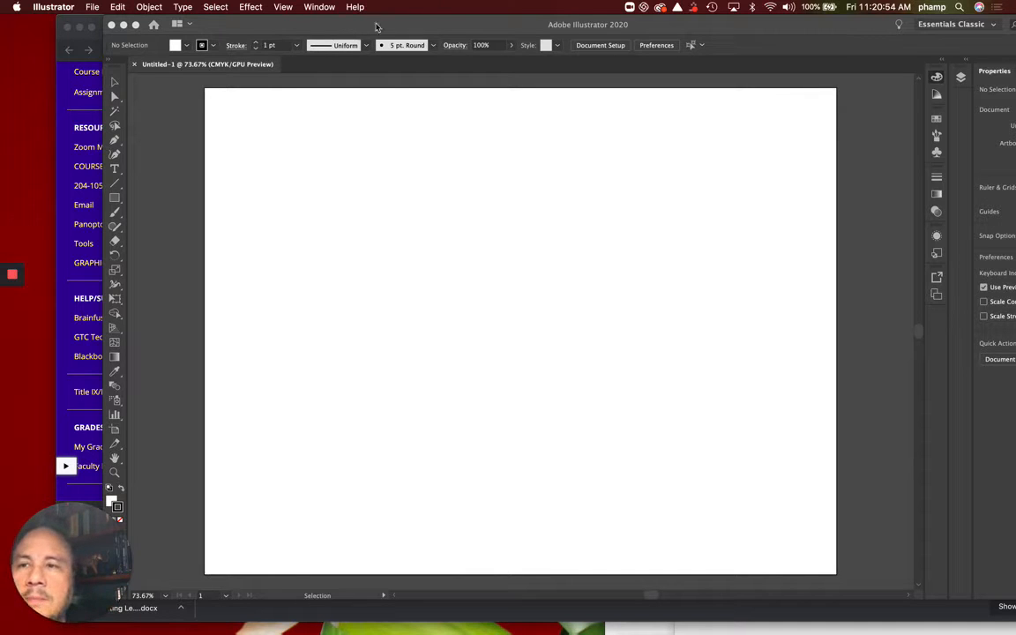
Step: Begin a straight-segment Pen path in the artboard's upper-left area, forming a horizontal top edge with a raised rectangular tab
key(F6)
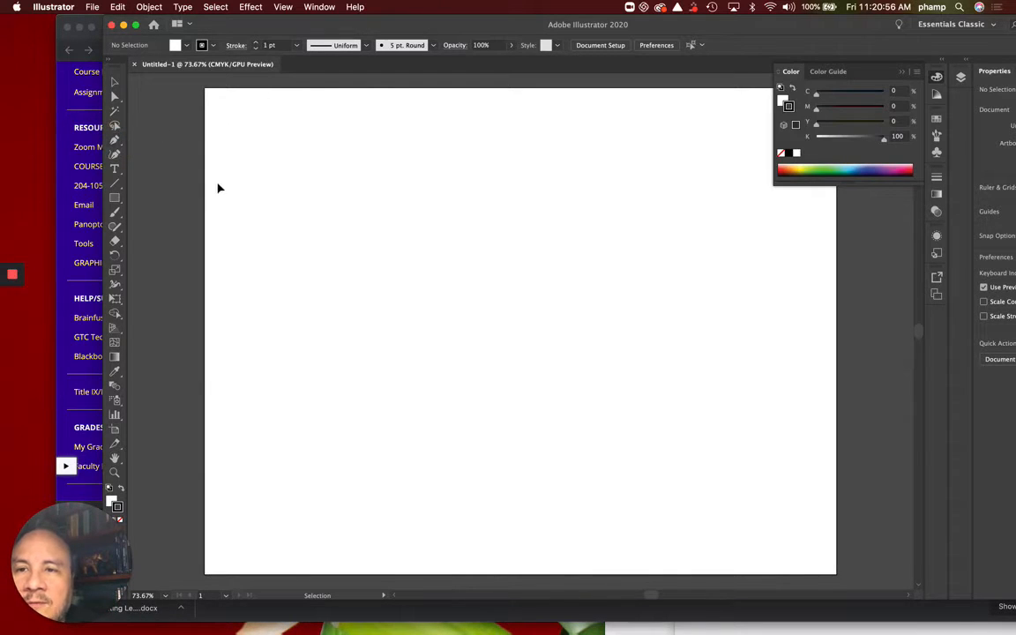
click(115, 140)
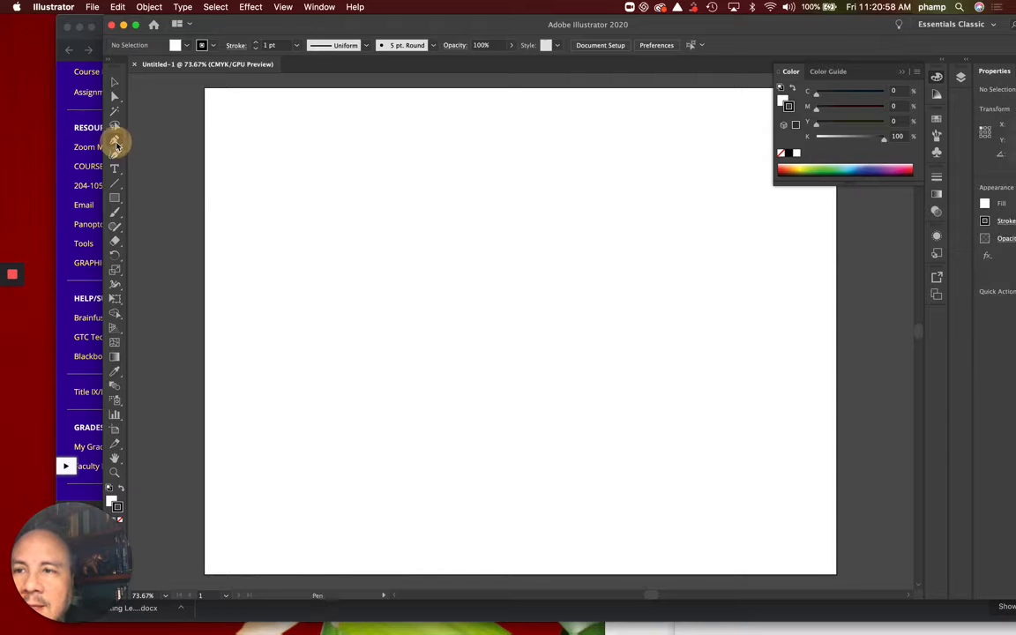
click(115, 142)
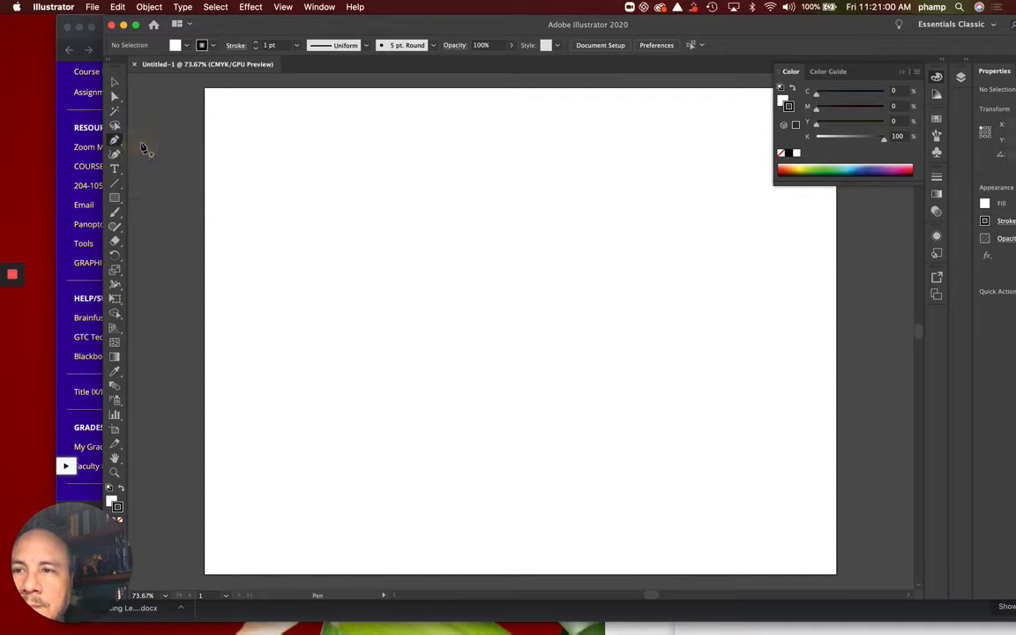
click(289, 167)
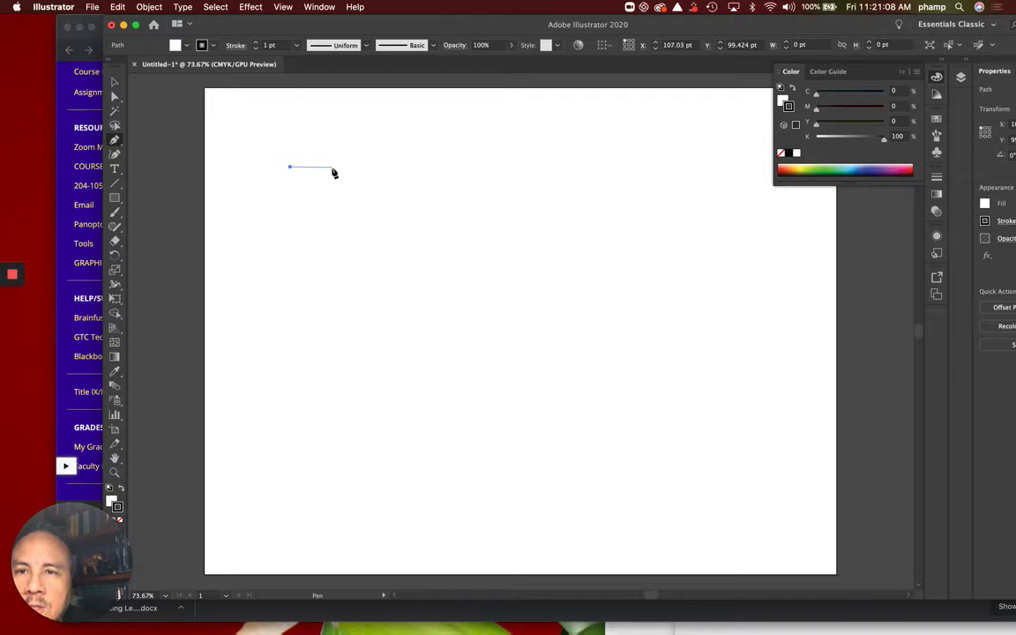
click(335, 165)
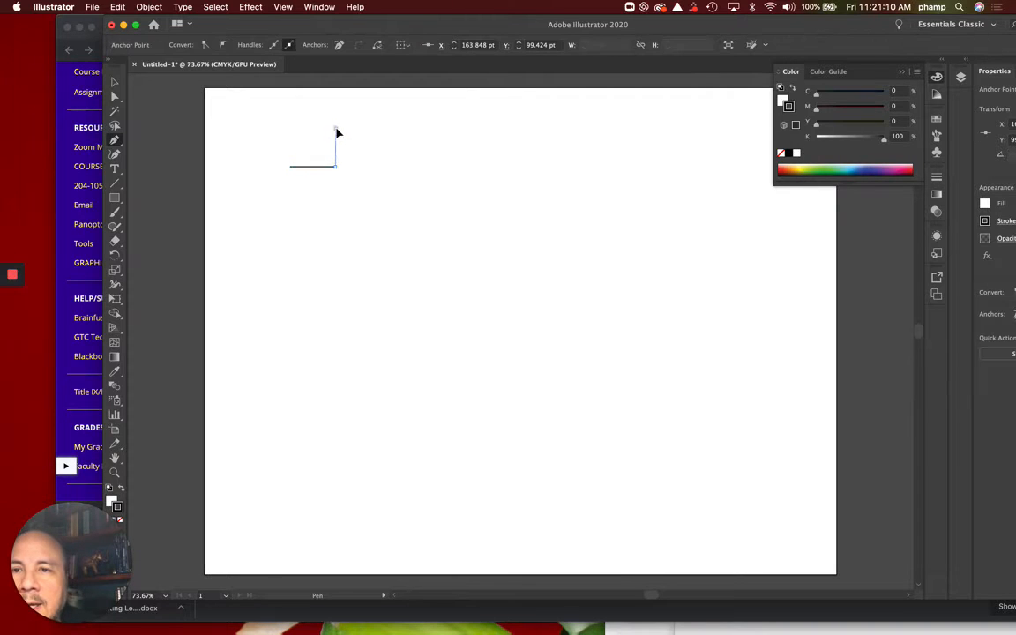
click(336, 129)
click(387, 127)
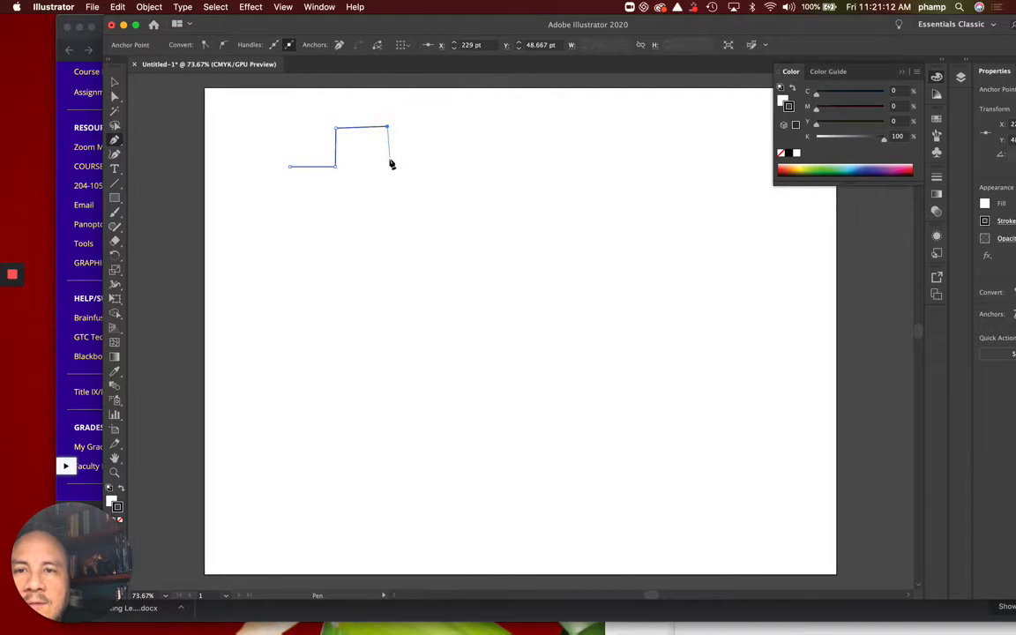
click(386, 165)
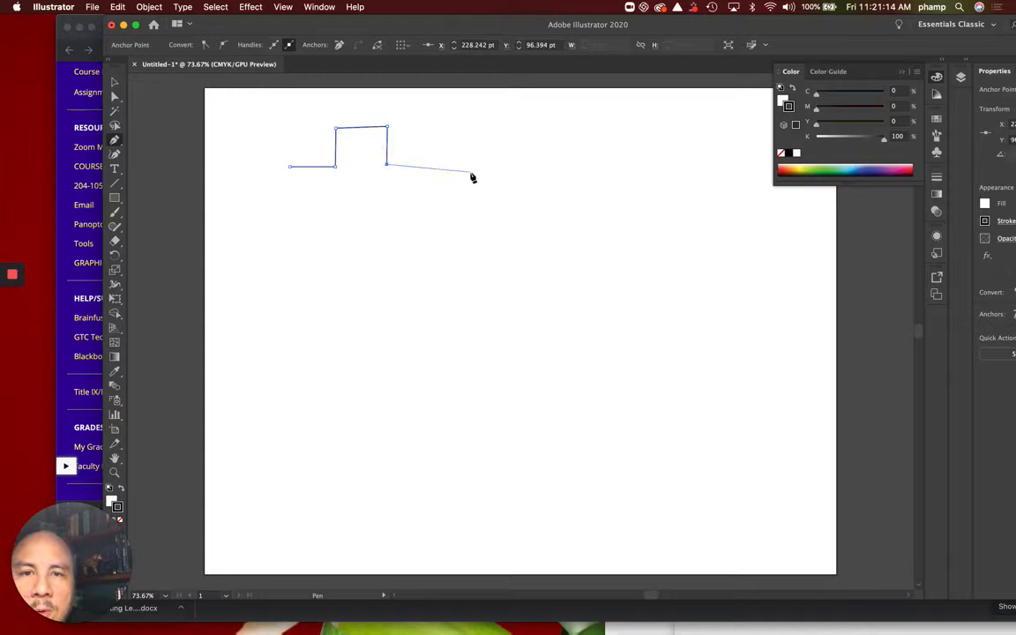
click(468, 166)
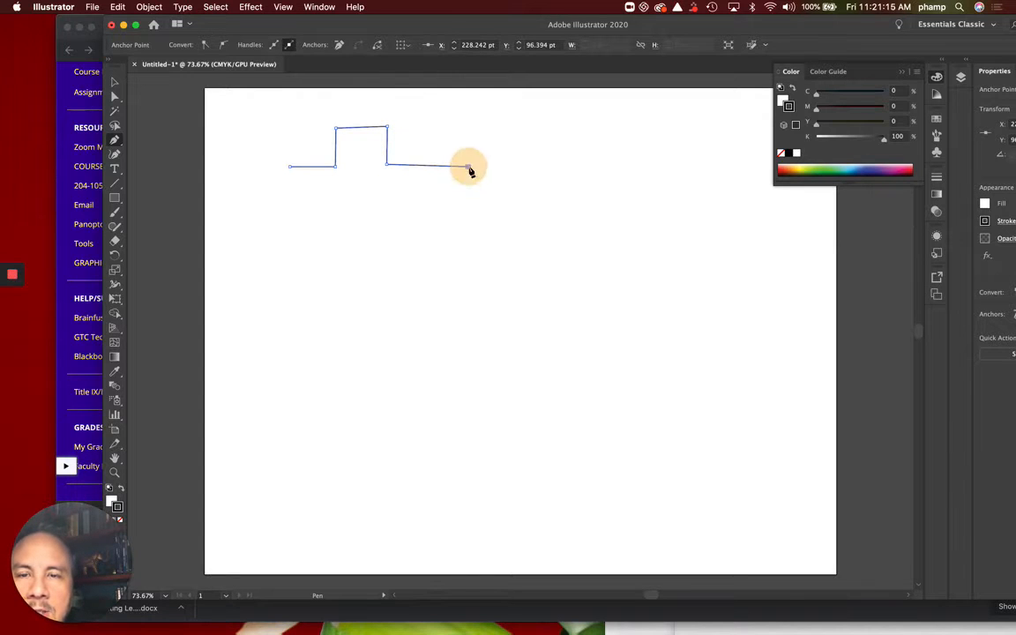
Step: Continue the path with zigzag straight segments around the right, bottom and left, closing a star-like outline about 267 by 289 pt
click(414, 225)
click(466, 263)
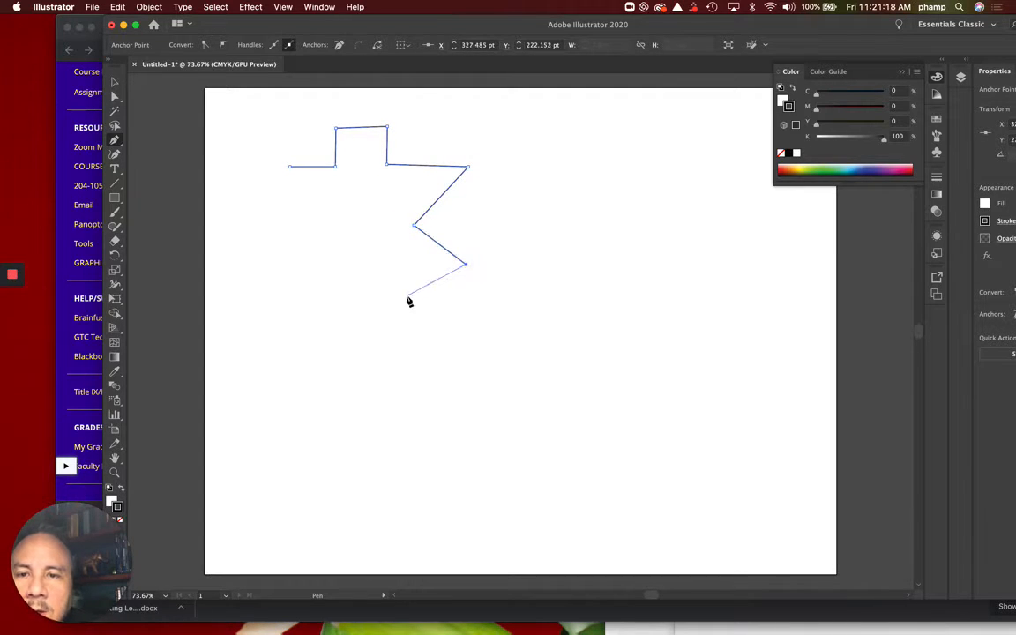
click(405, 295)
click(364, 355)
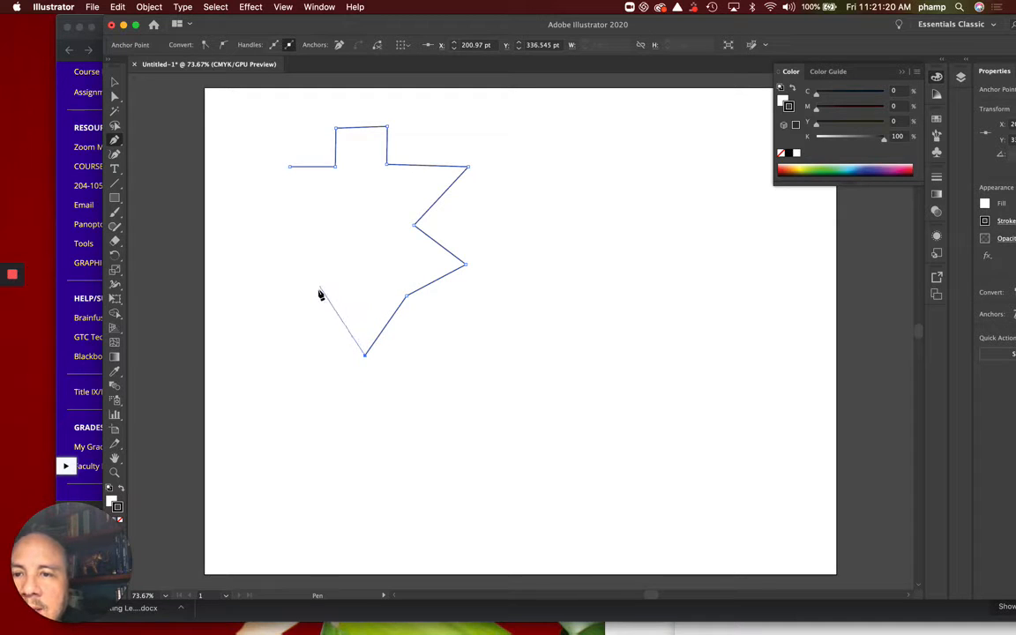
click(318, 292)
click(257, 290)
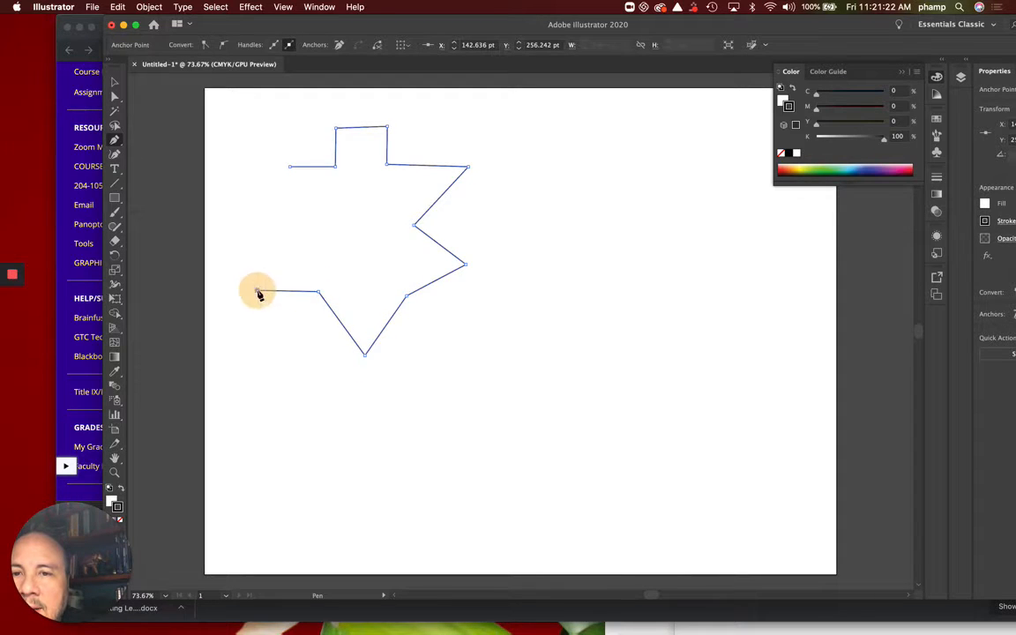
click(316, 221)
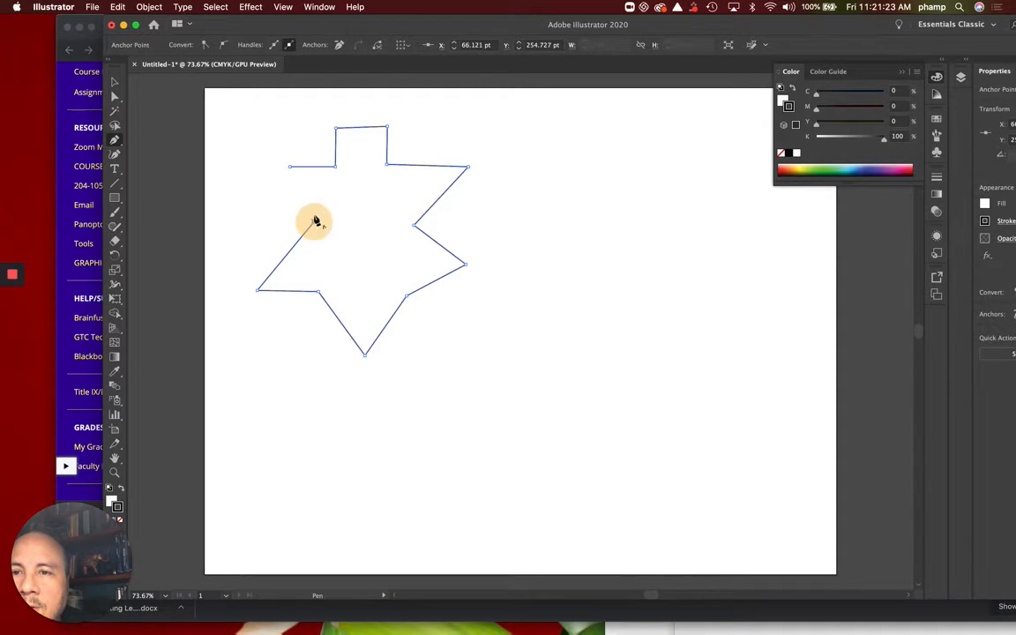
click(291, 168)
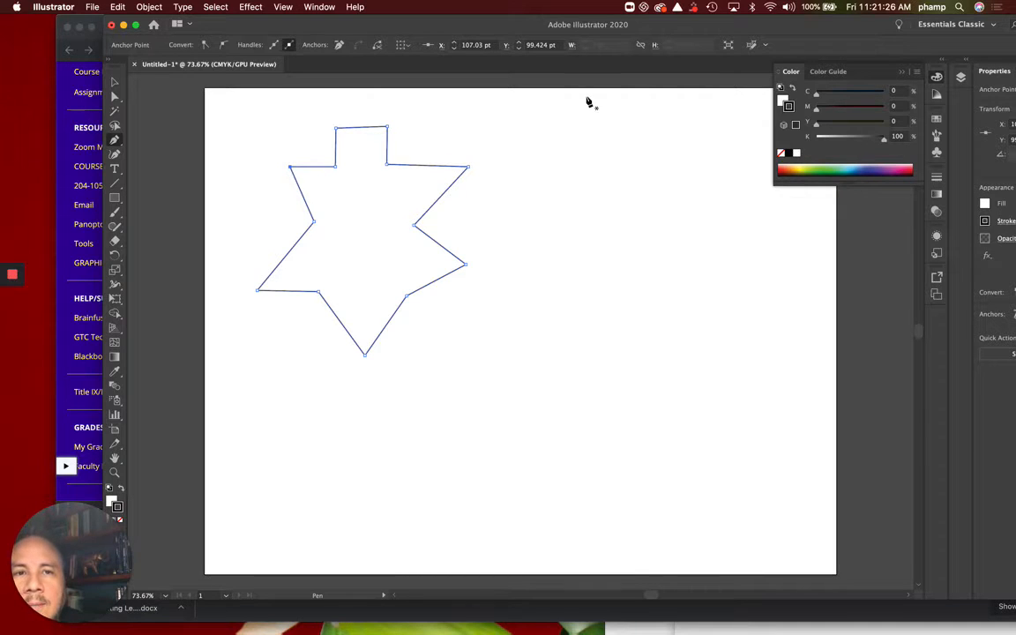
Step: Draw a closed, rounded circle-like shape from four smooth Pen anchor points in the artboard's upper-right area
super+click(644, 123)
drag(649, 126, 695, 124)
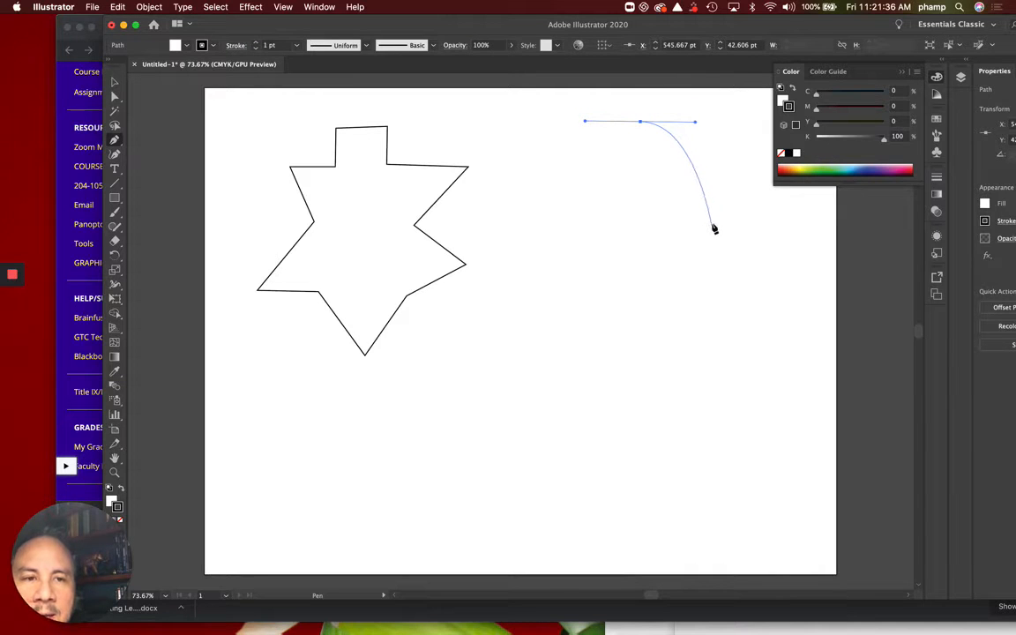
drag(710, 205, 710, 236)
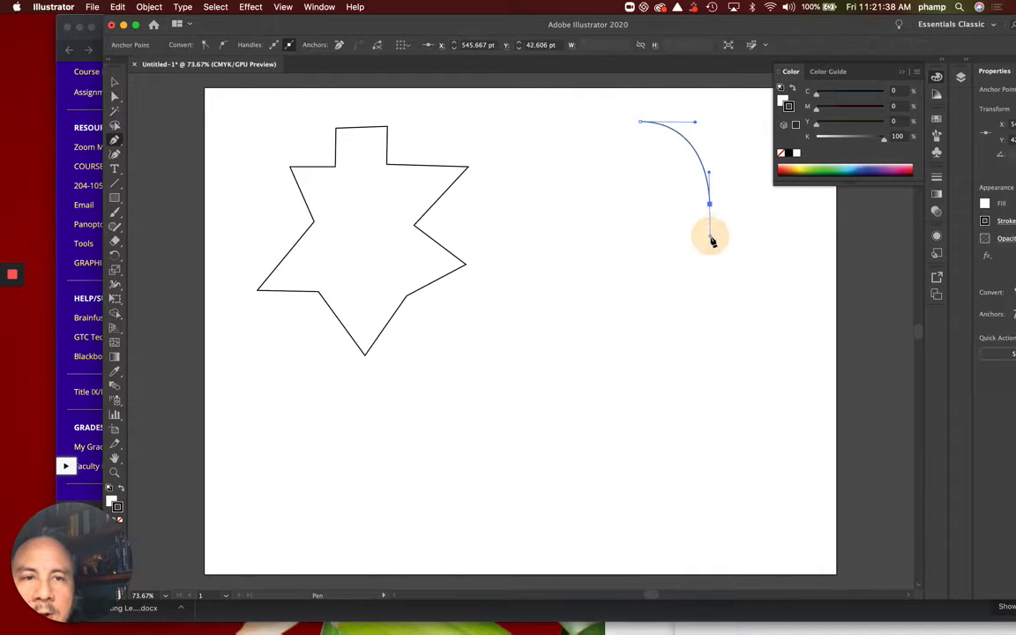
drag(643, 250, 594, 244)
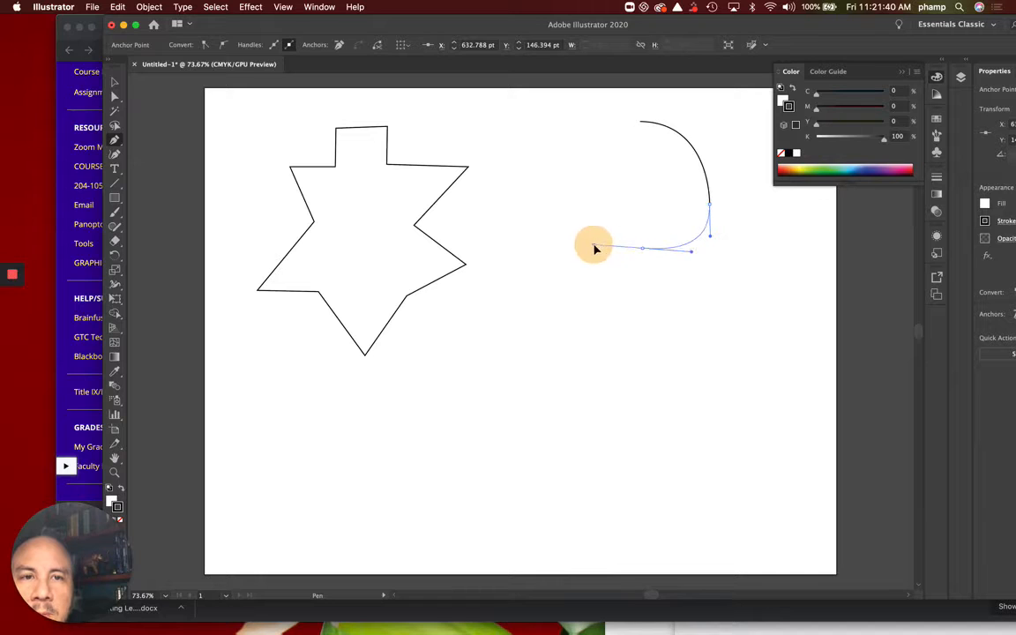
drag(574, 186, 575, 143)
drag(643, 125, 695, 120)
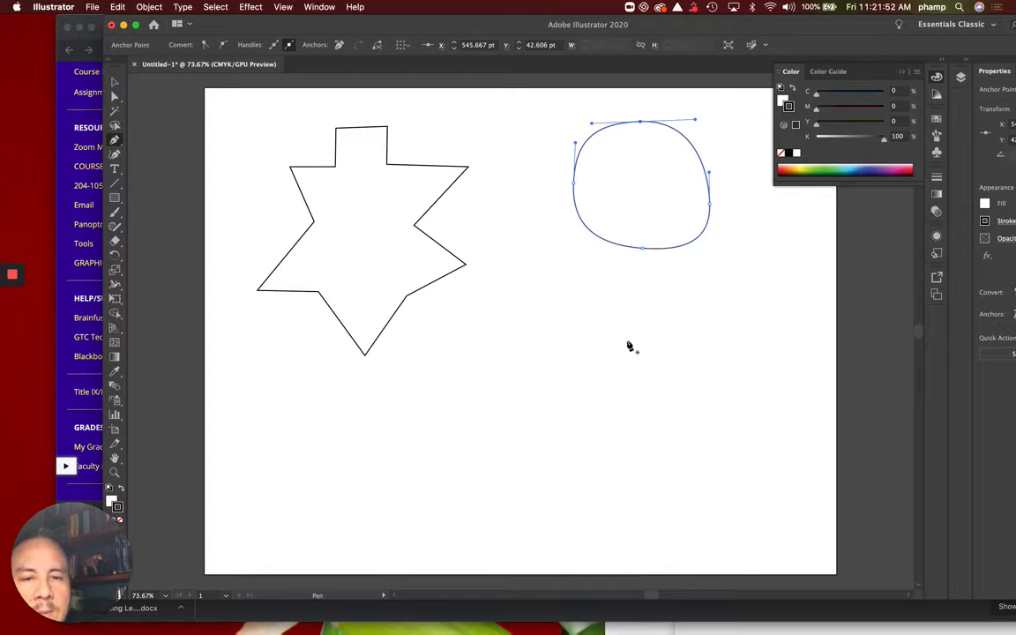
Step: Draw a closed curved shape below the rounded one, reversing the side anchors' handles to form a small loop at each side
drag(621, 341, 669, 341)
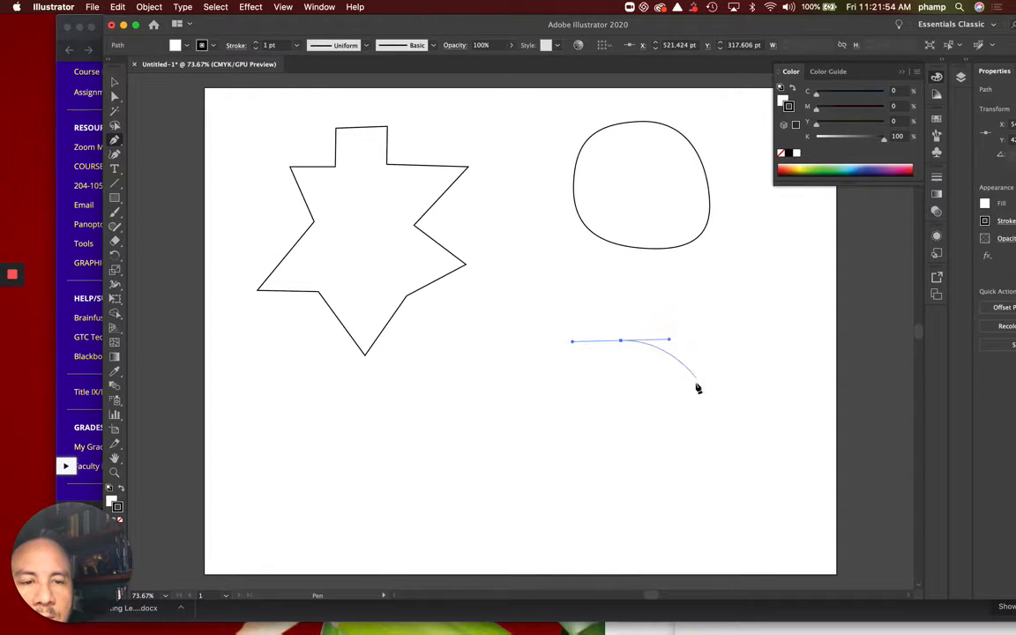
click(697, 411)
drag(697, 411, 696, 356)
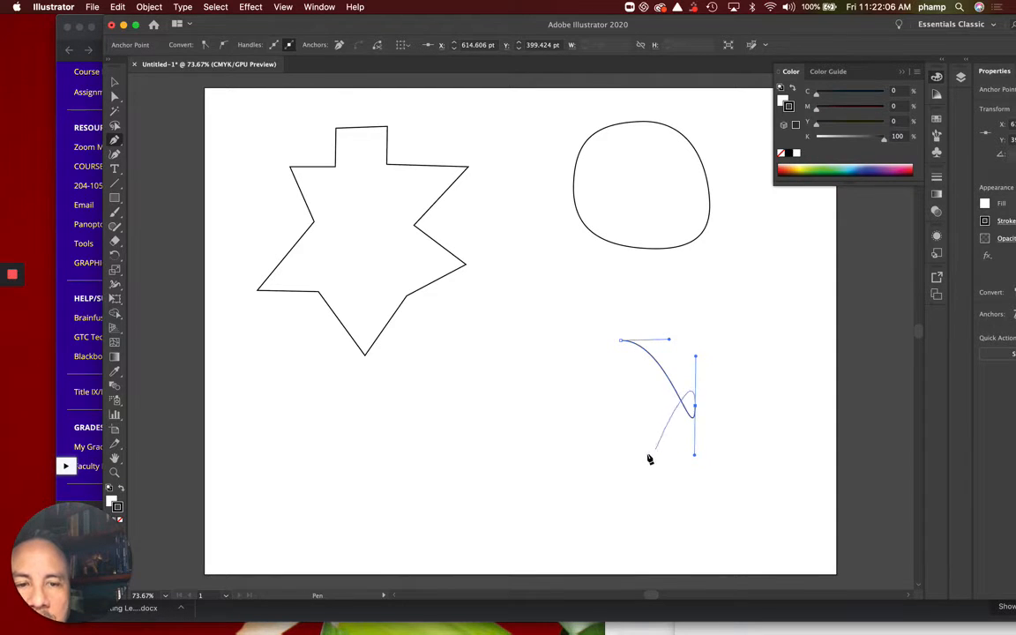
drag(627, 471, 578, 473)
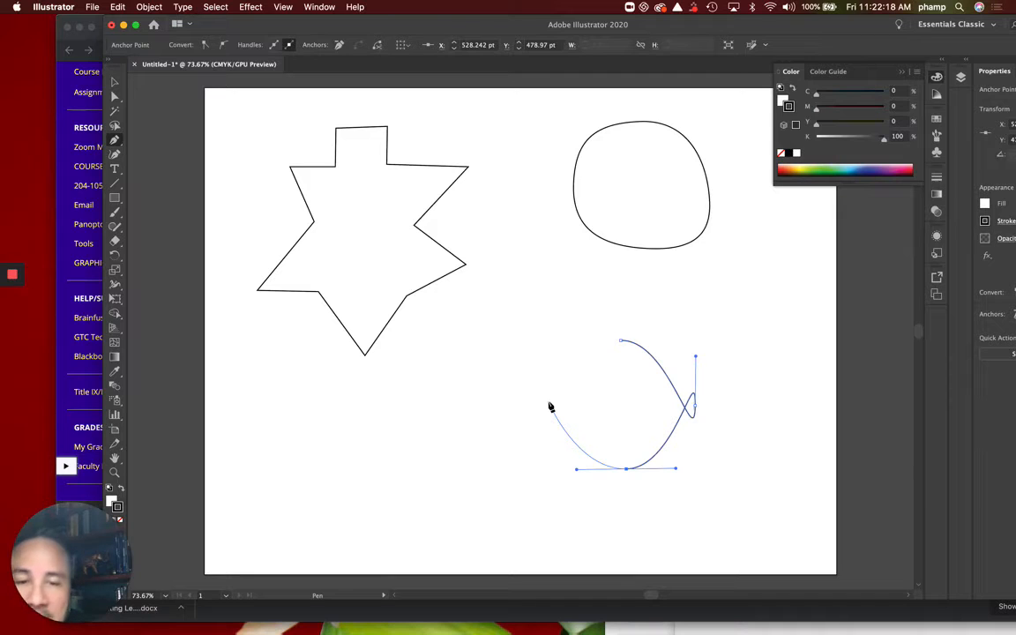
click(549, 407)
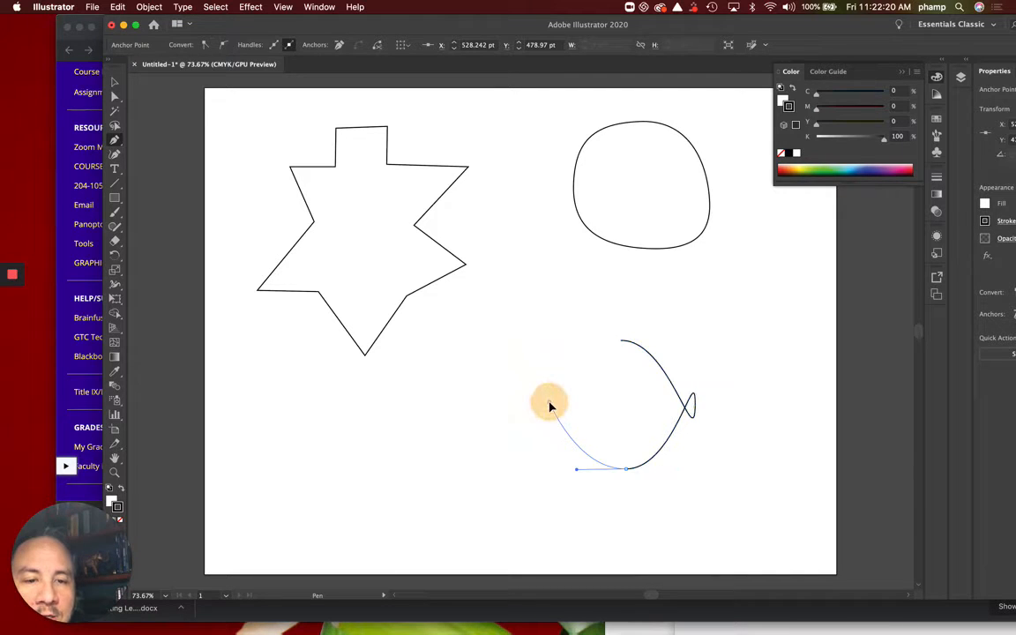
drag(550, 407, 548, 461)
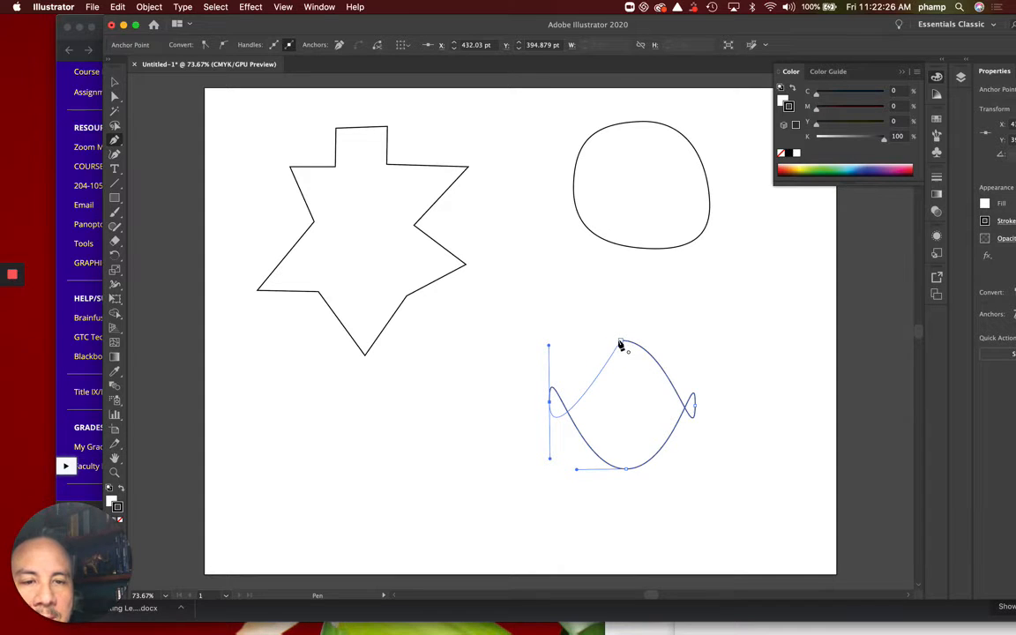
drag(622, 346, 665, 342)
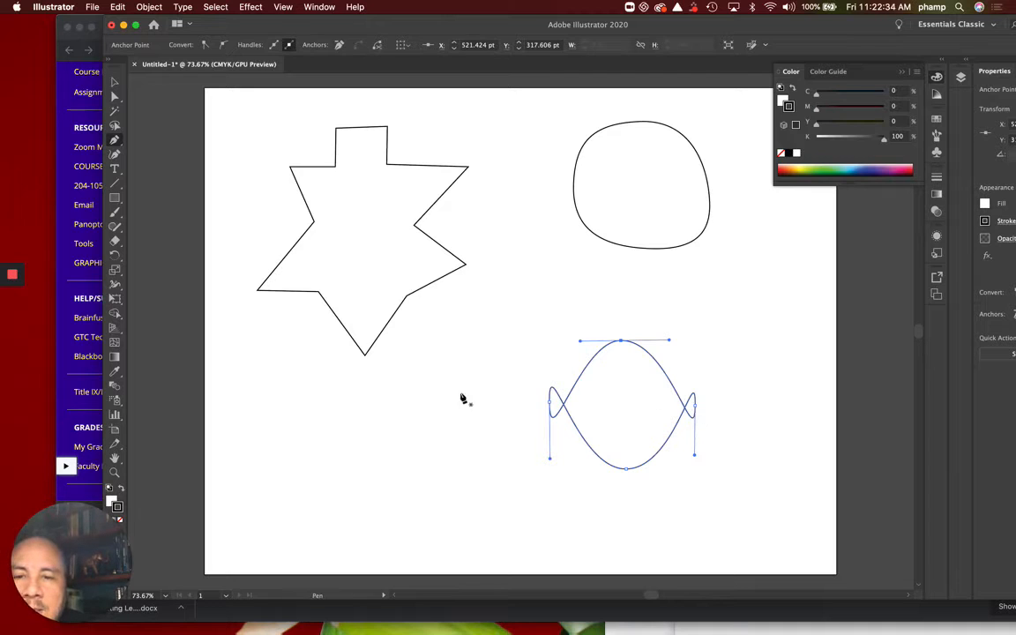
Step: Draw a closed freeform curved shape below the star with smooth Pen anchors, including a deep dip and a tall pointed lobe
drag(275, 456, 378, 437)
drag(426, 404, 535, 243)
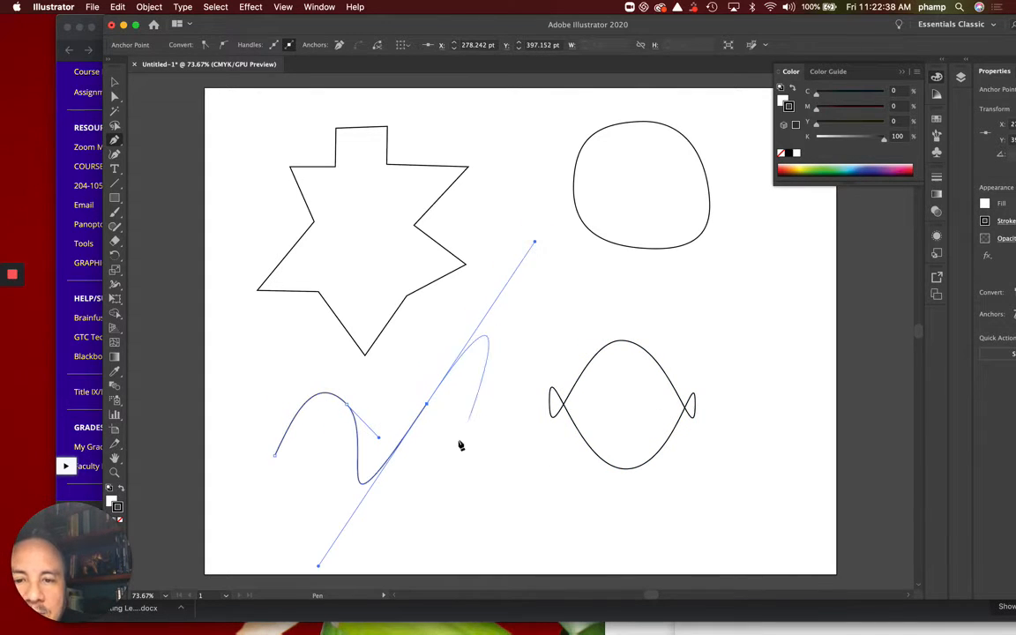
drag(438, 487, 432, 512)
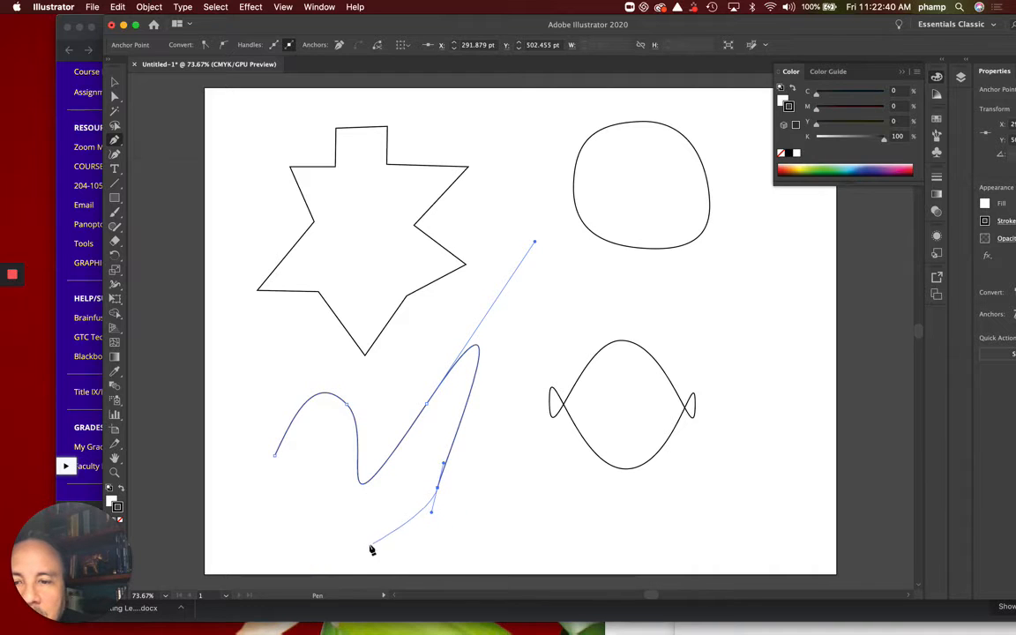
drag(360, 545, 324, 532)
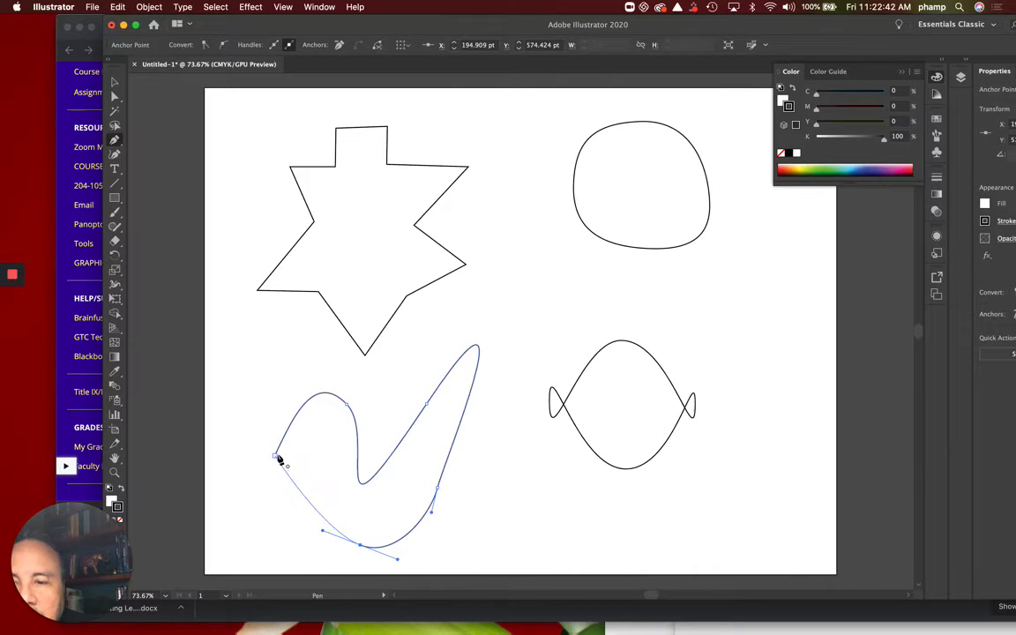
drag(277, 457, 289, 388)
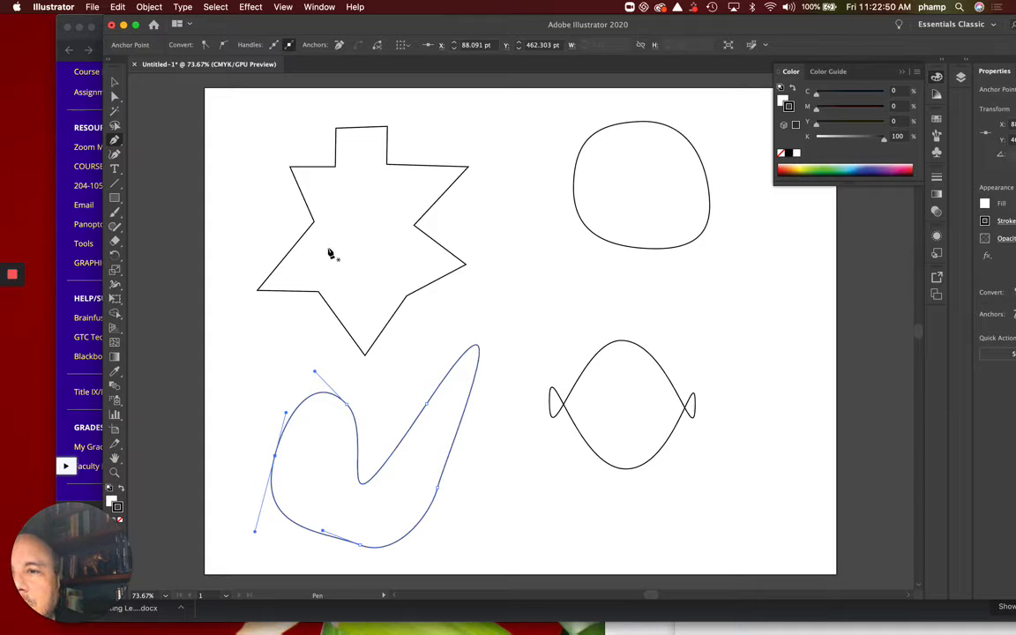
Step: Select the star-like path and detach the Pen tool group as a floating set placed between the two upper shapes
click(116, 85)
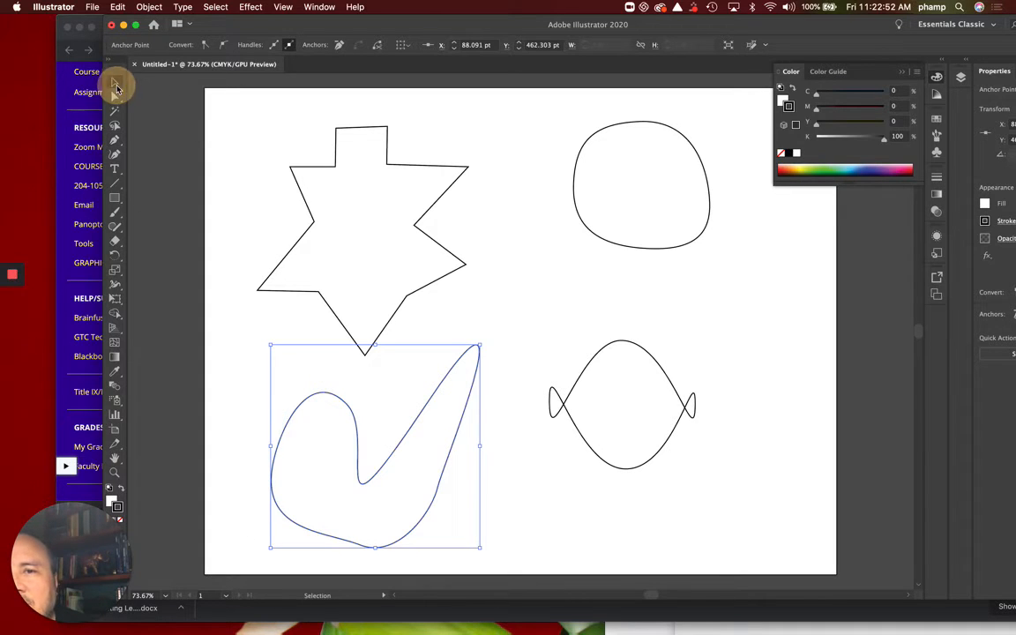
click(410, 170)
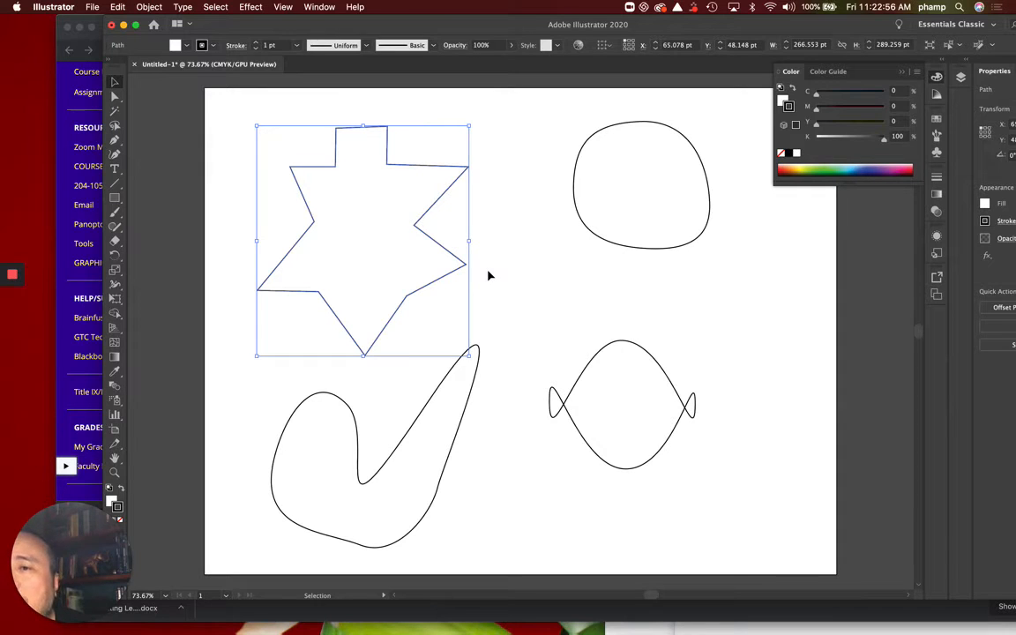
click(116, 143)
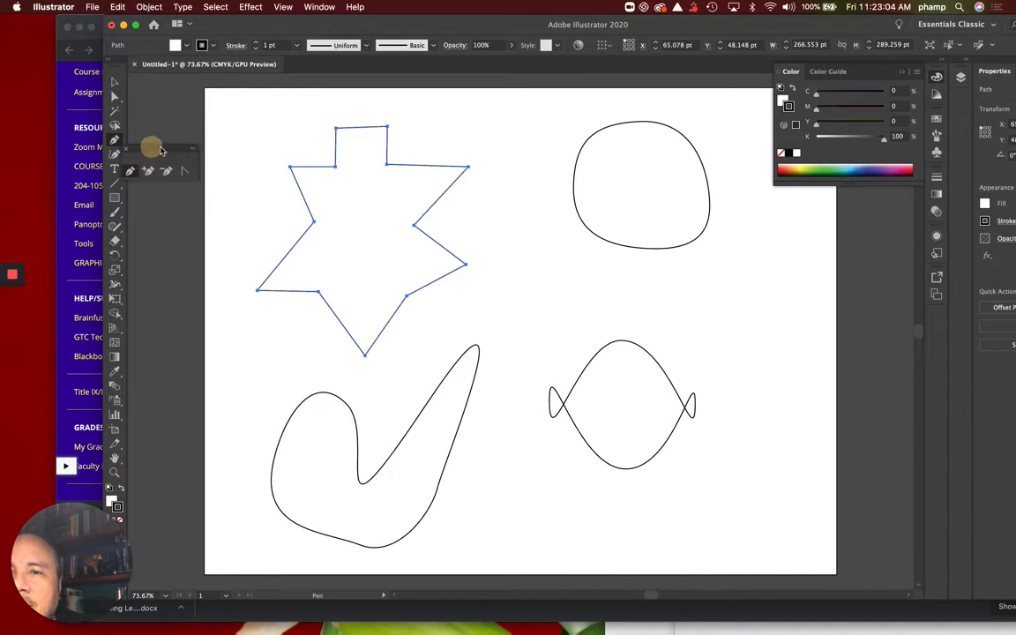
drag(151, 146, 514, 135)
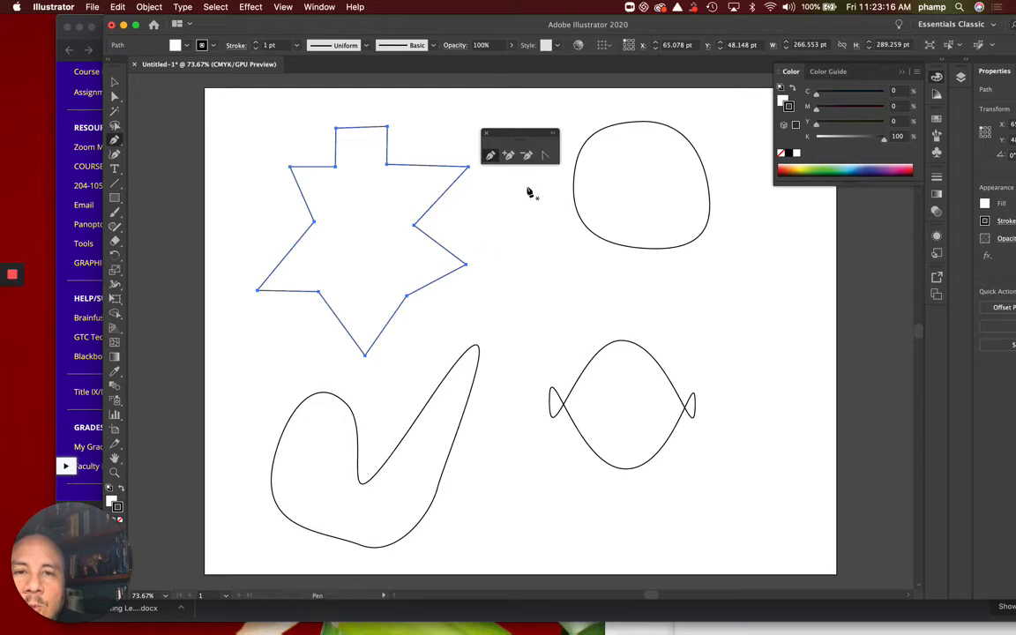
Step: Convert the star's lower-right, bottom and lower-left tips from corners to smooth curves with the Anchor Point tool
click(545, 156)
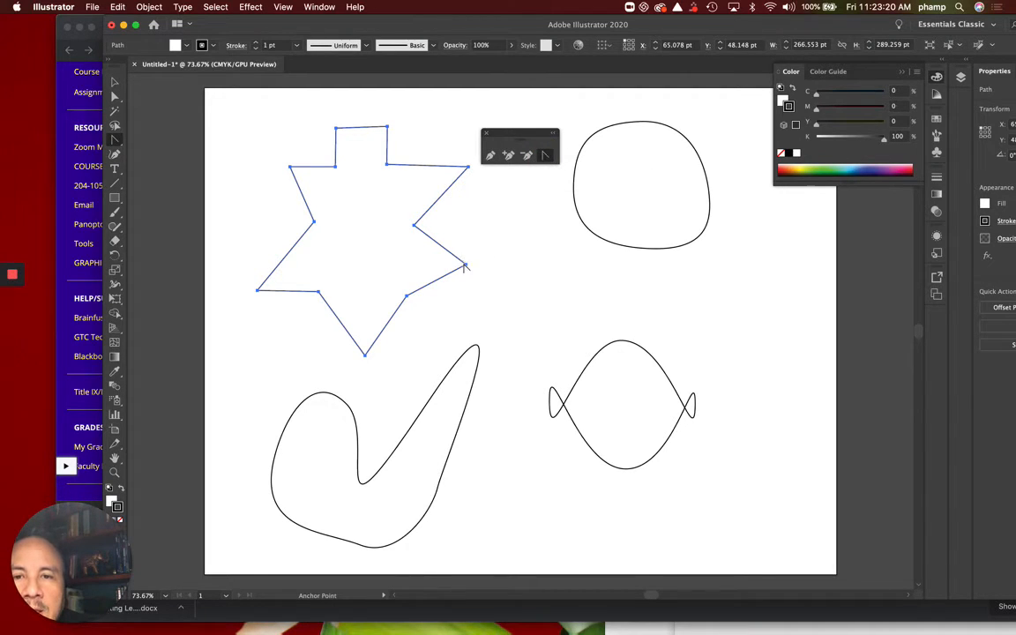
drag(467, 268, 465, 294)
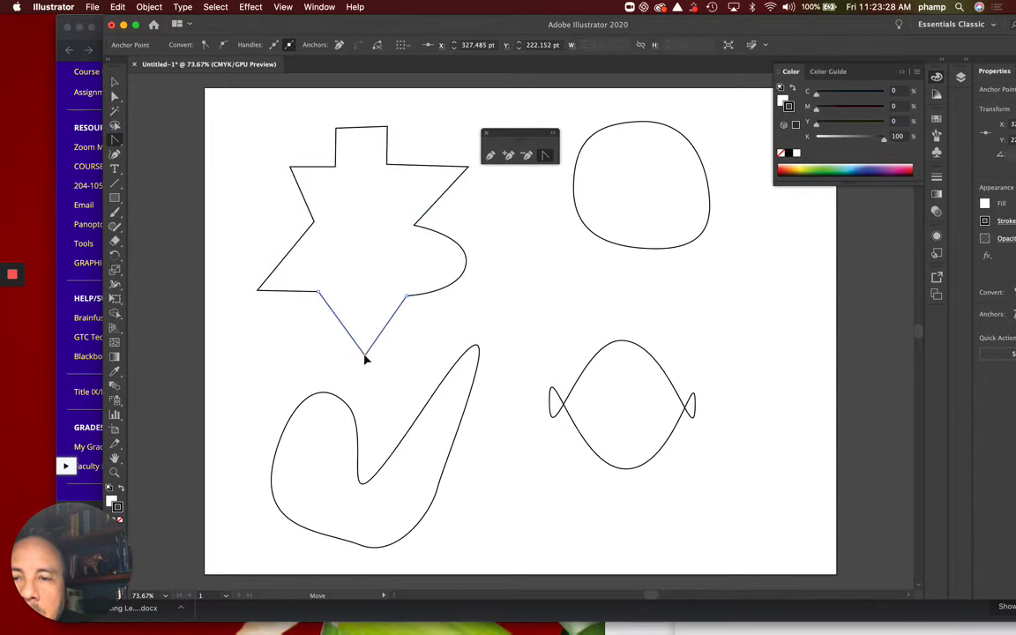
drag(366, 357, 323, 356)
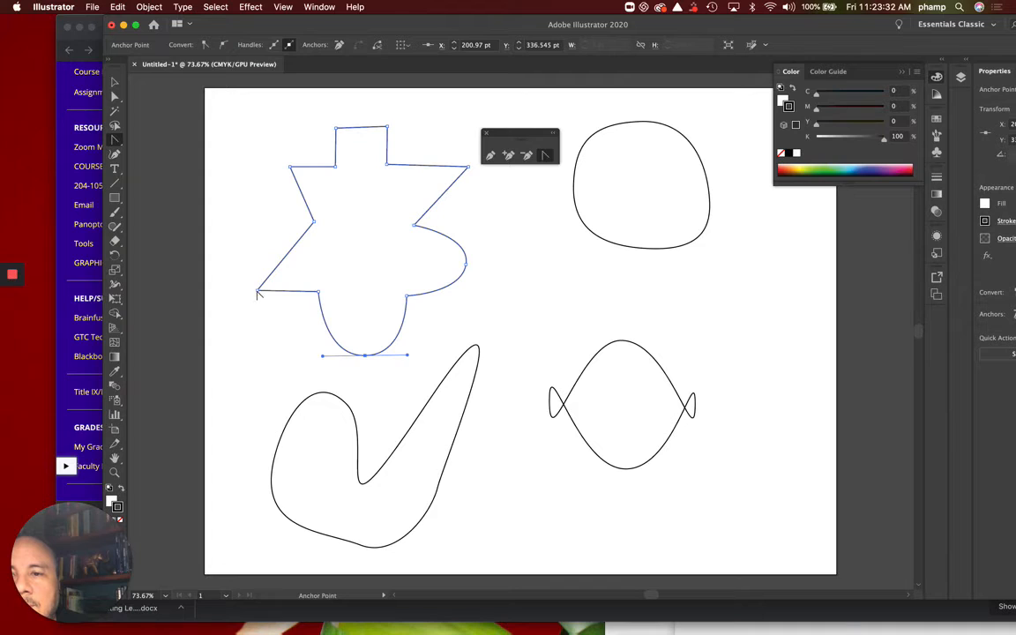
drag(258, 292, 244, 239)
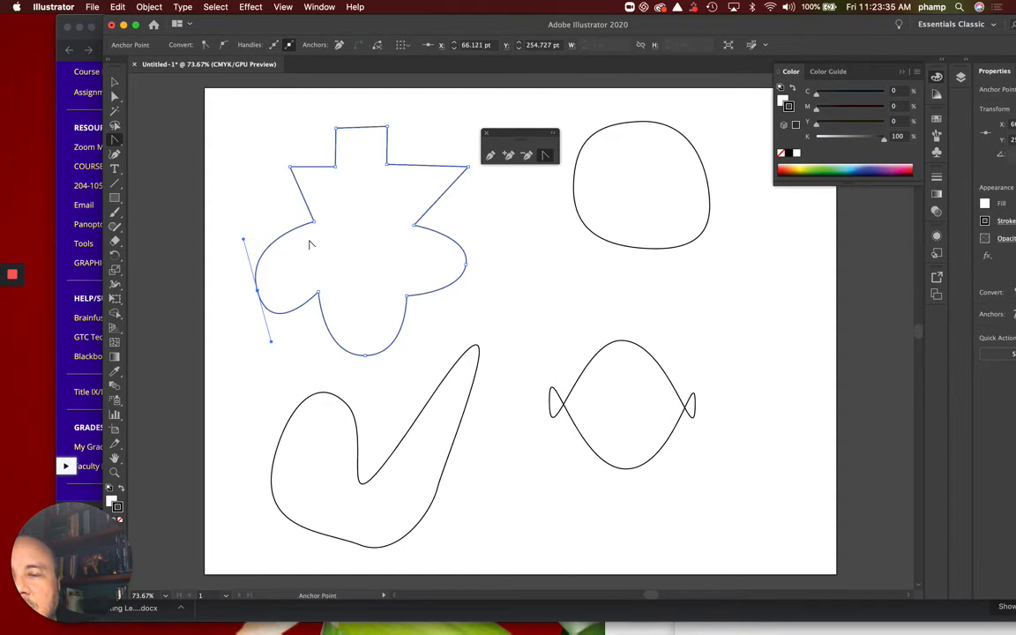
Step: Convert the star's three smooth lower tips back to corner points with the Anchor Point tool and close the floating Pen tool set
click(258, 292)
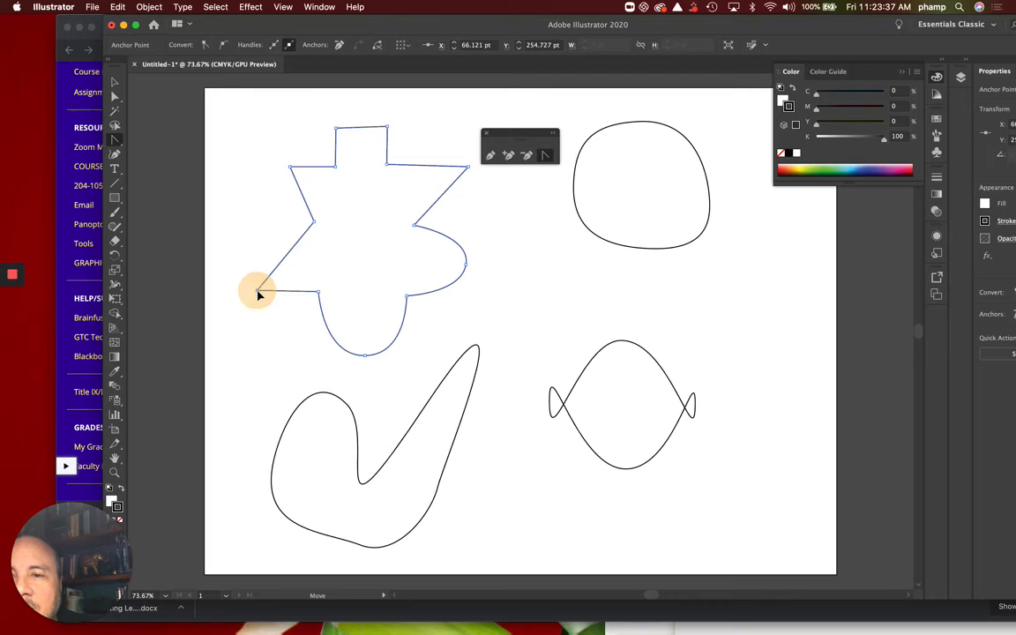
click(366, 357)
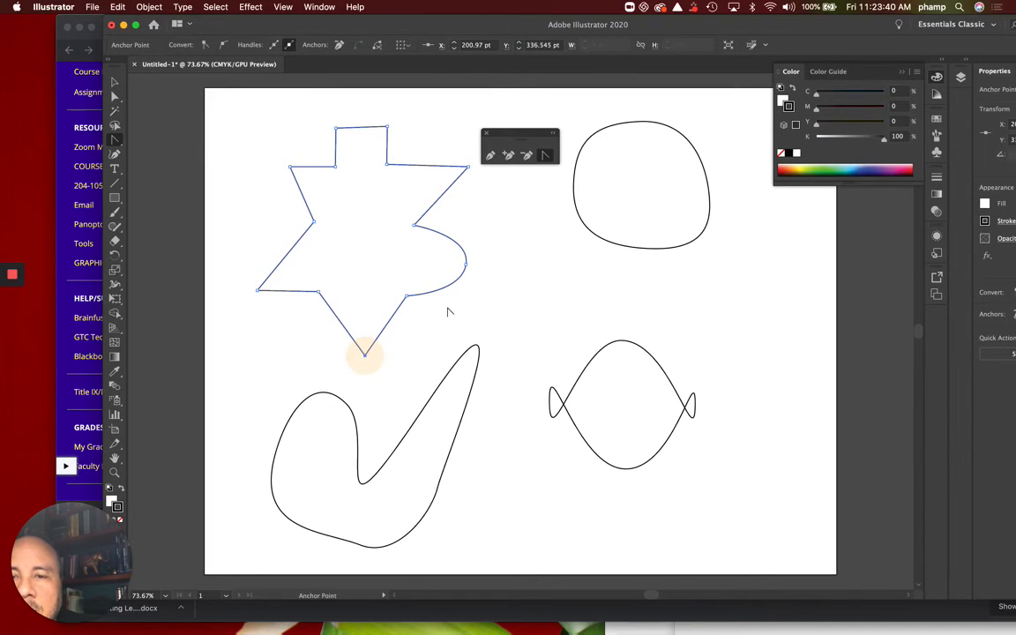
click(466, 265)
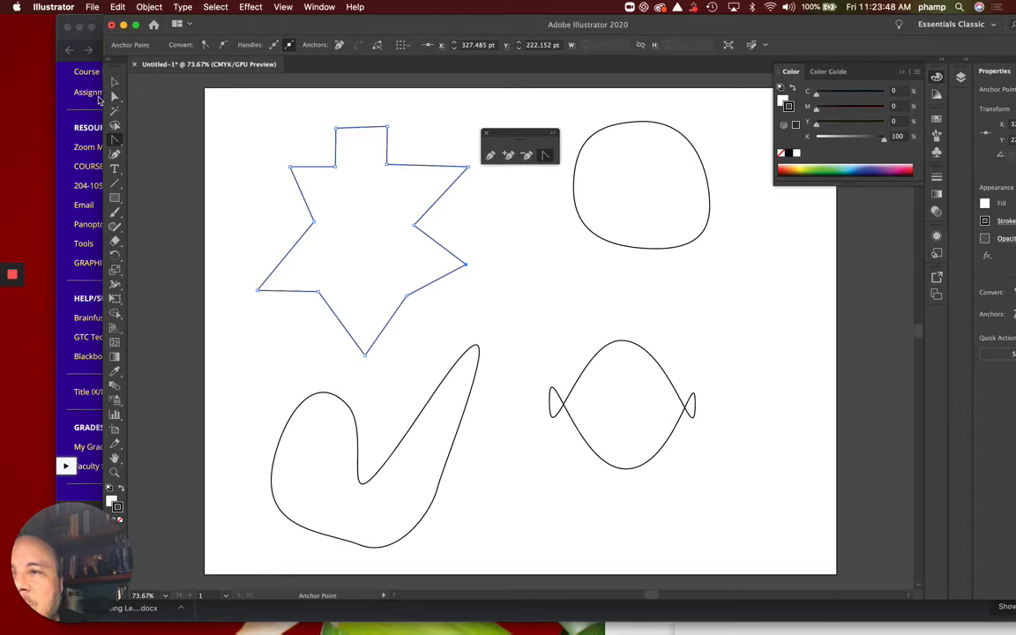
click(486, 135)
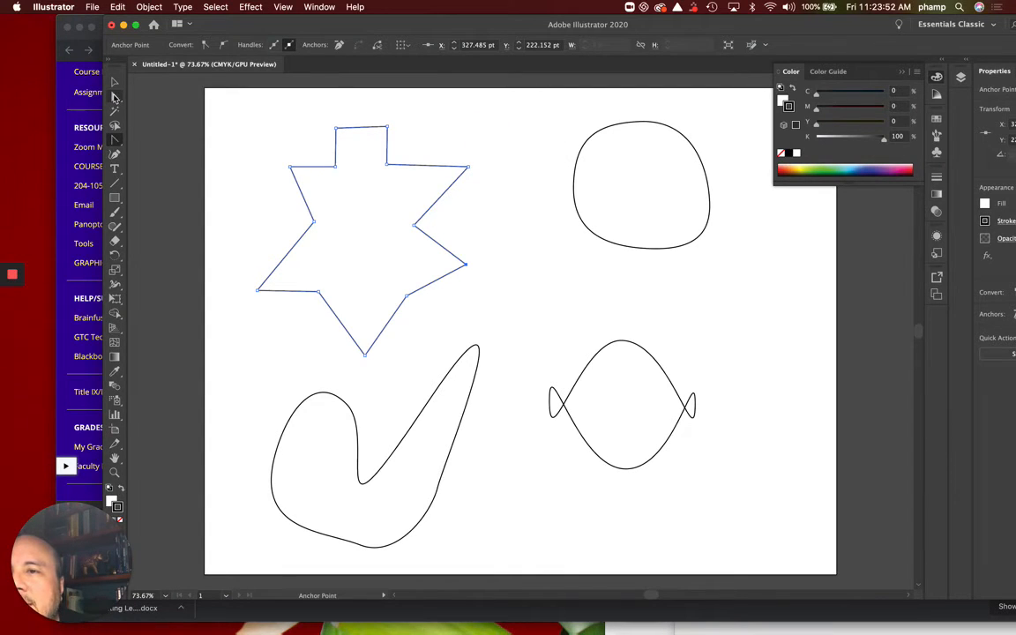
Step: With the Direct Selection tool, shorten the upper handle of the anchor on the freeform shape's tall lobe to make the lobe lower
click(113, 98)
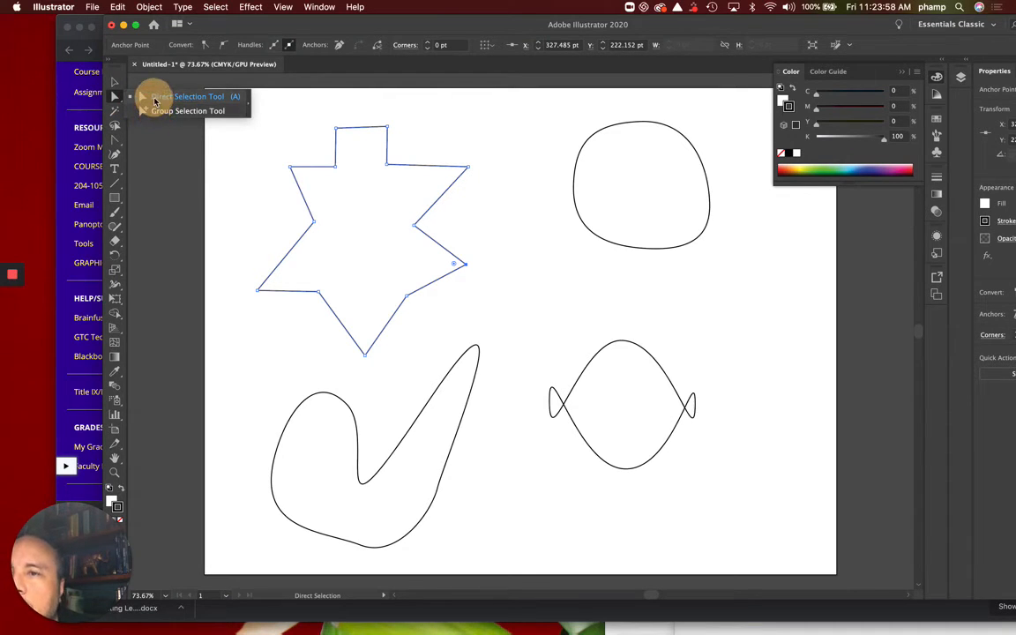
click(154, 98)
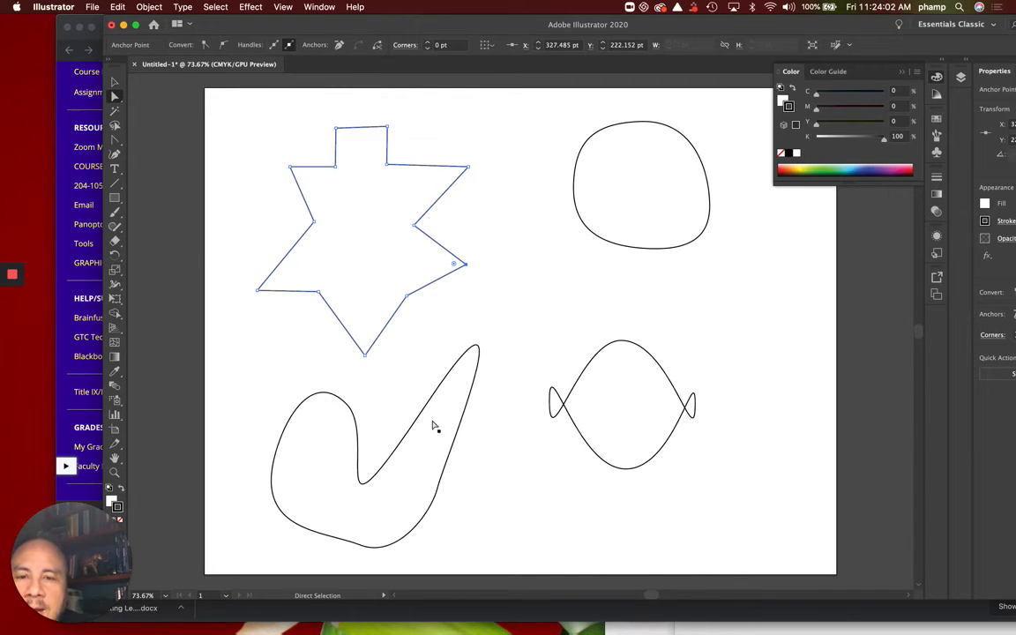
click(477, 350)
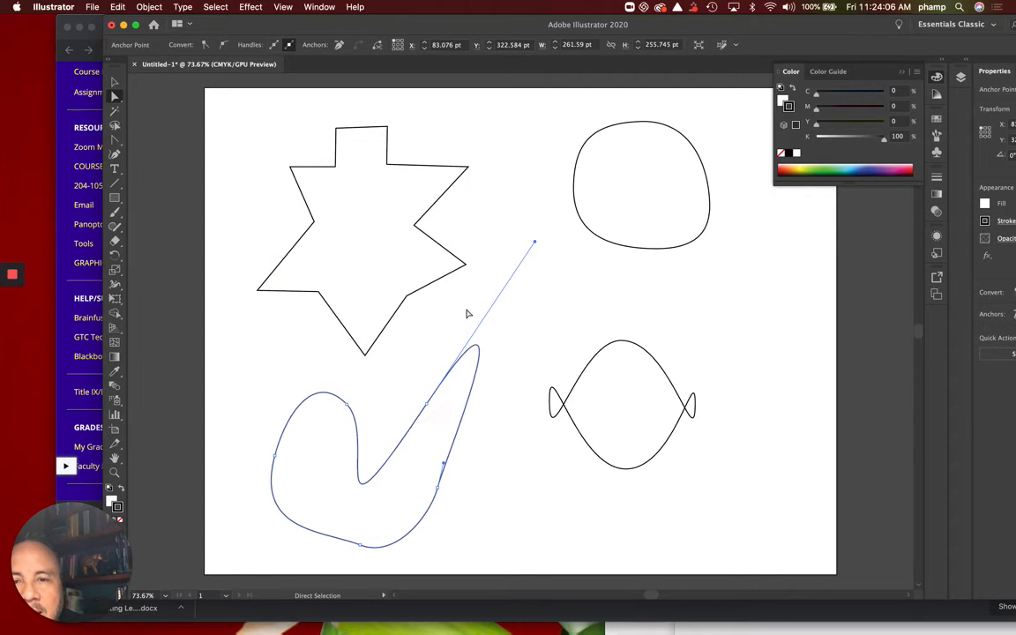
click(427, 406)
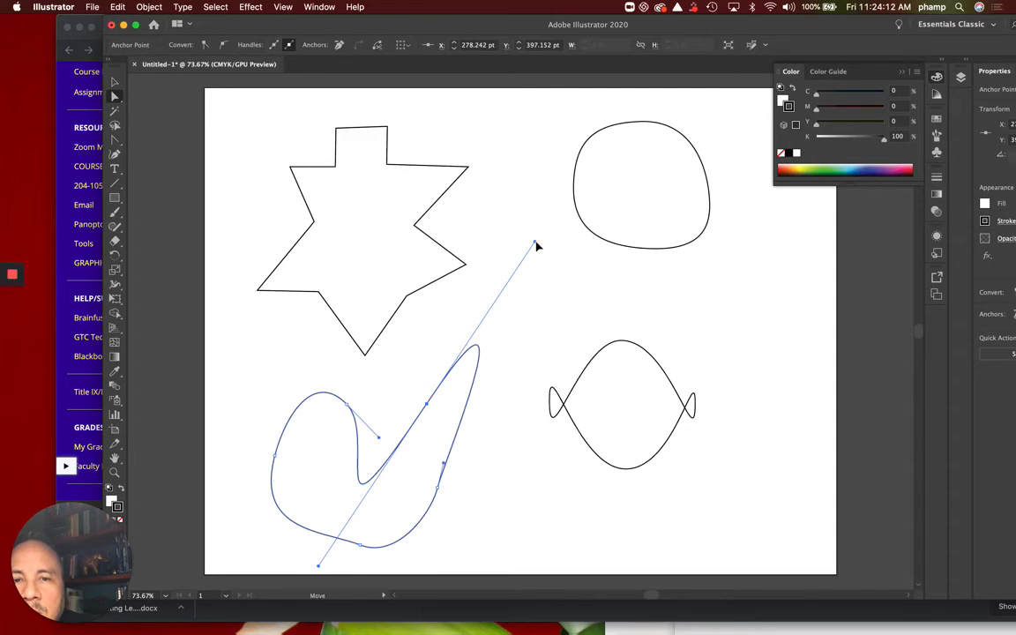
drag(535, 244, 462, 363)
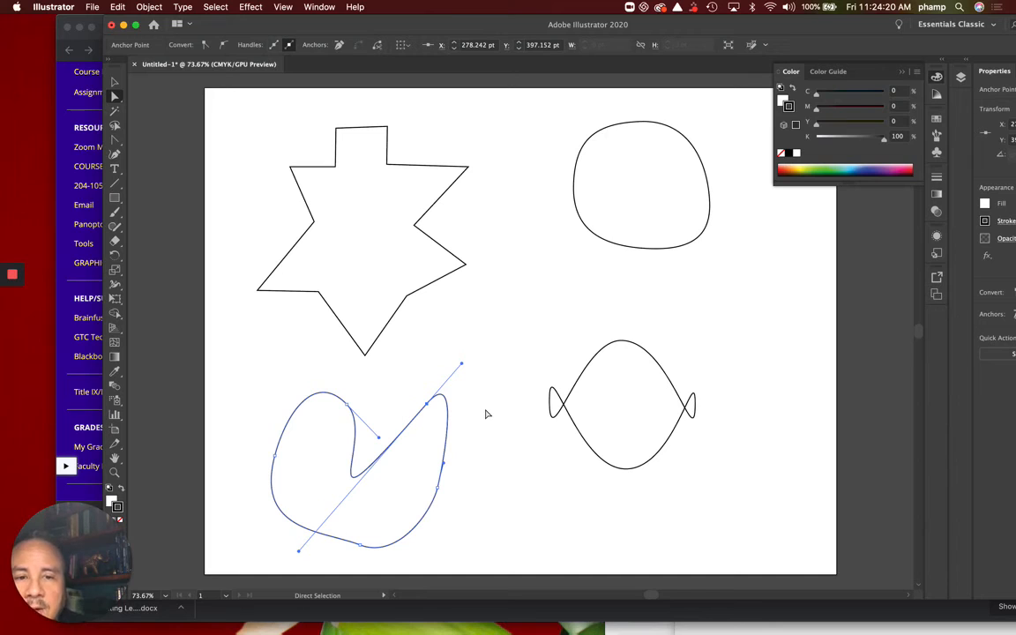
Step: Flip and shorten the direction handles of the looped shape's two side anchors to untwist both loops into a smooth rounded outline
click(622, 343)
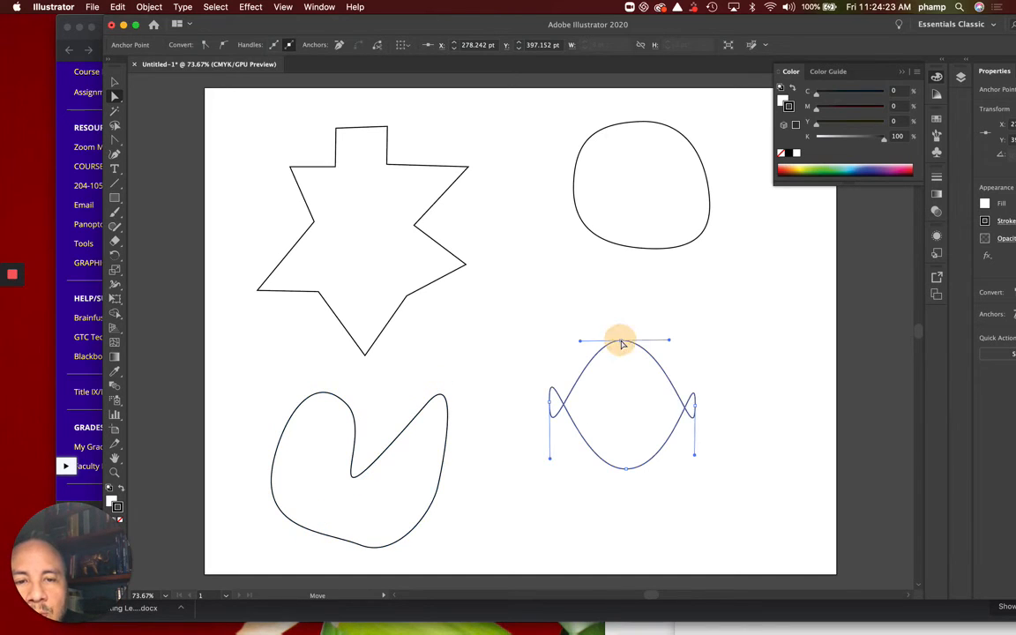
click(694, 407)
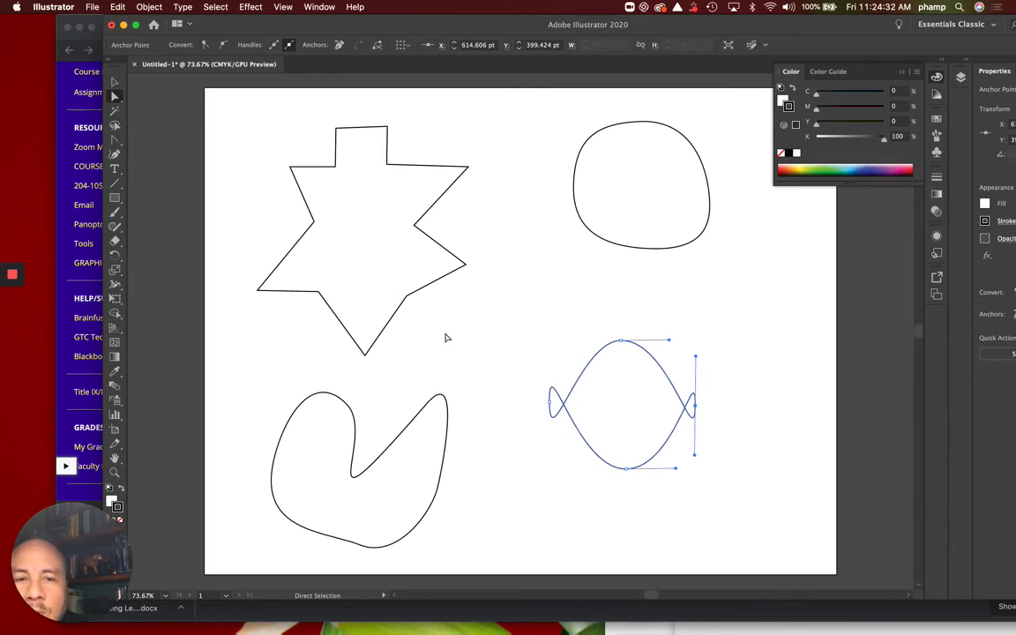
click(695, 405)
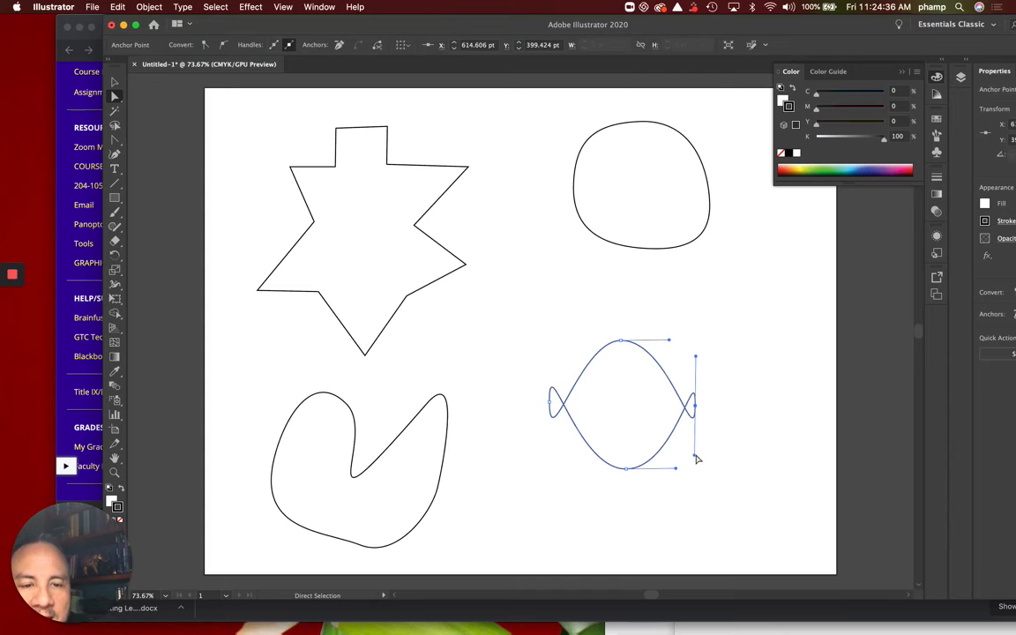
drag(696, 458, 697, 381)
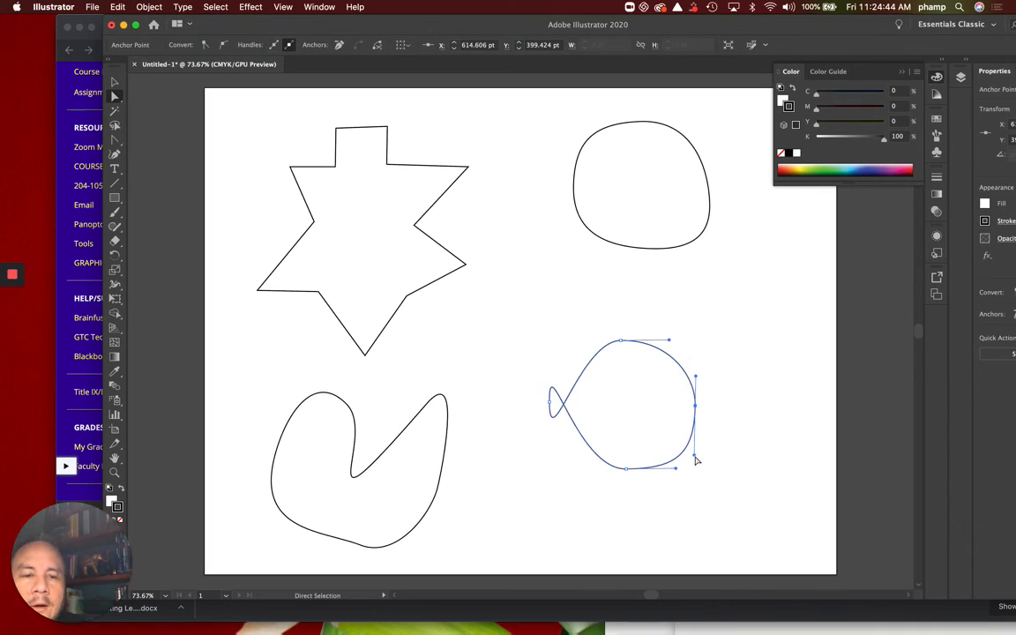
drag(695, 458, 697, 441)
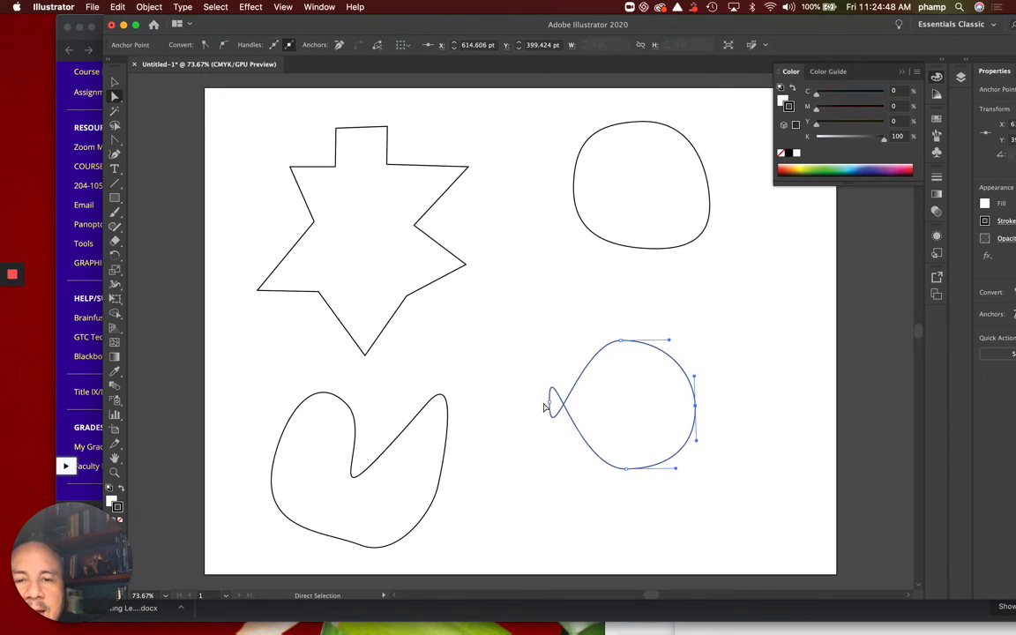
drag(551, 405, 549, 437)
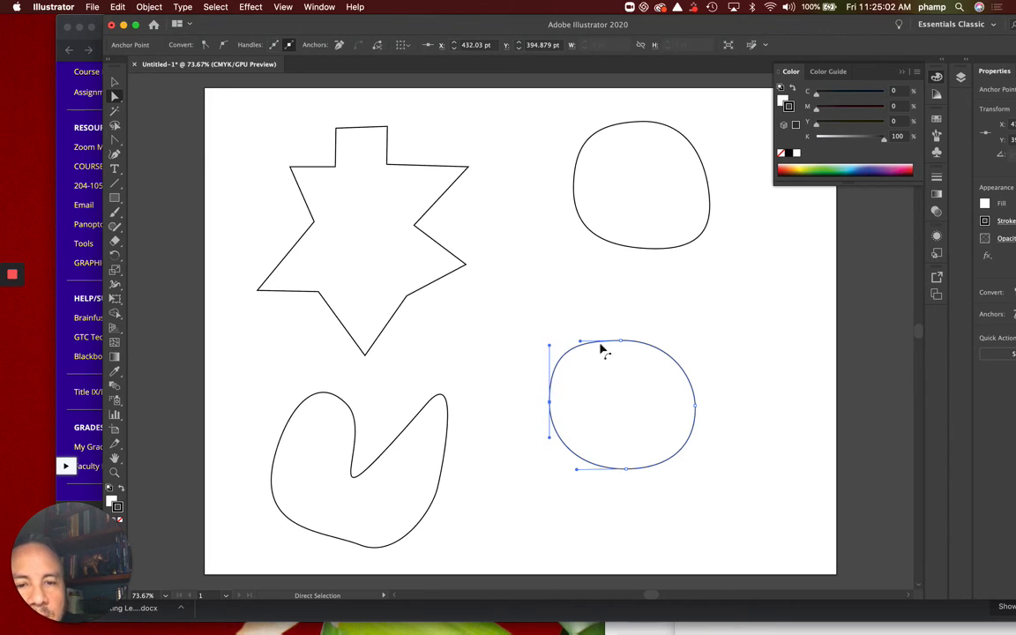
drag(550, 348, 549, 367)
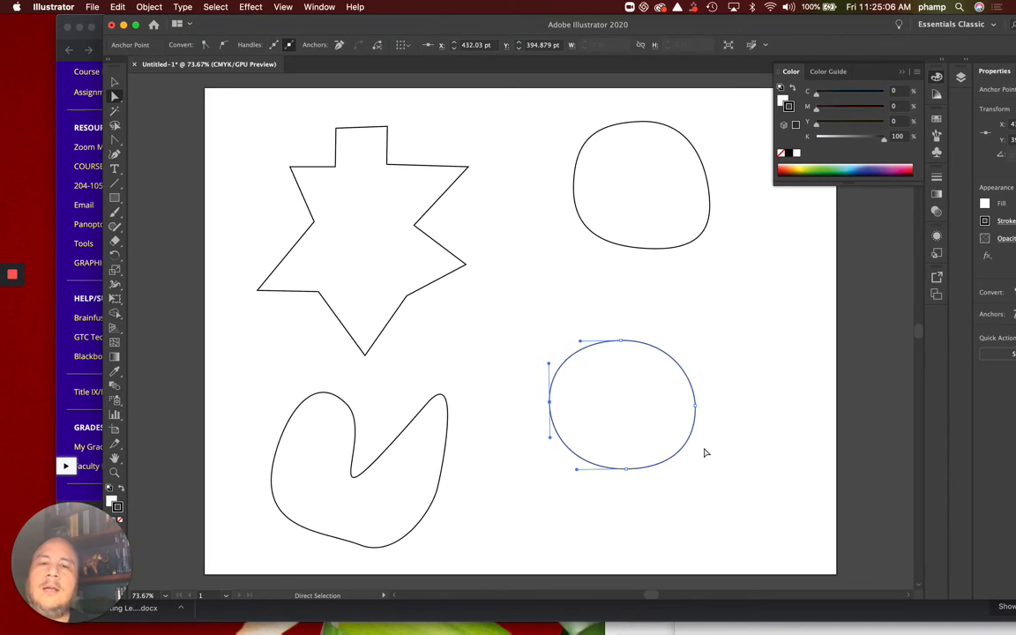